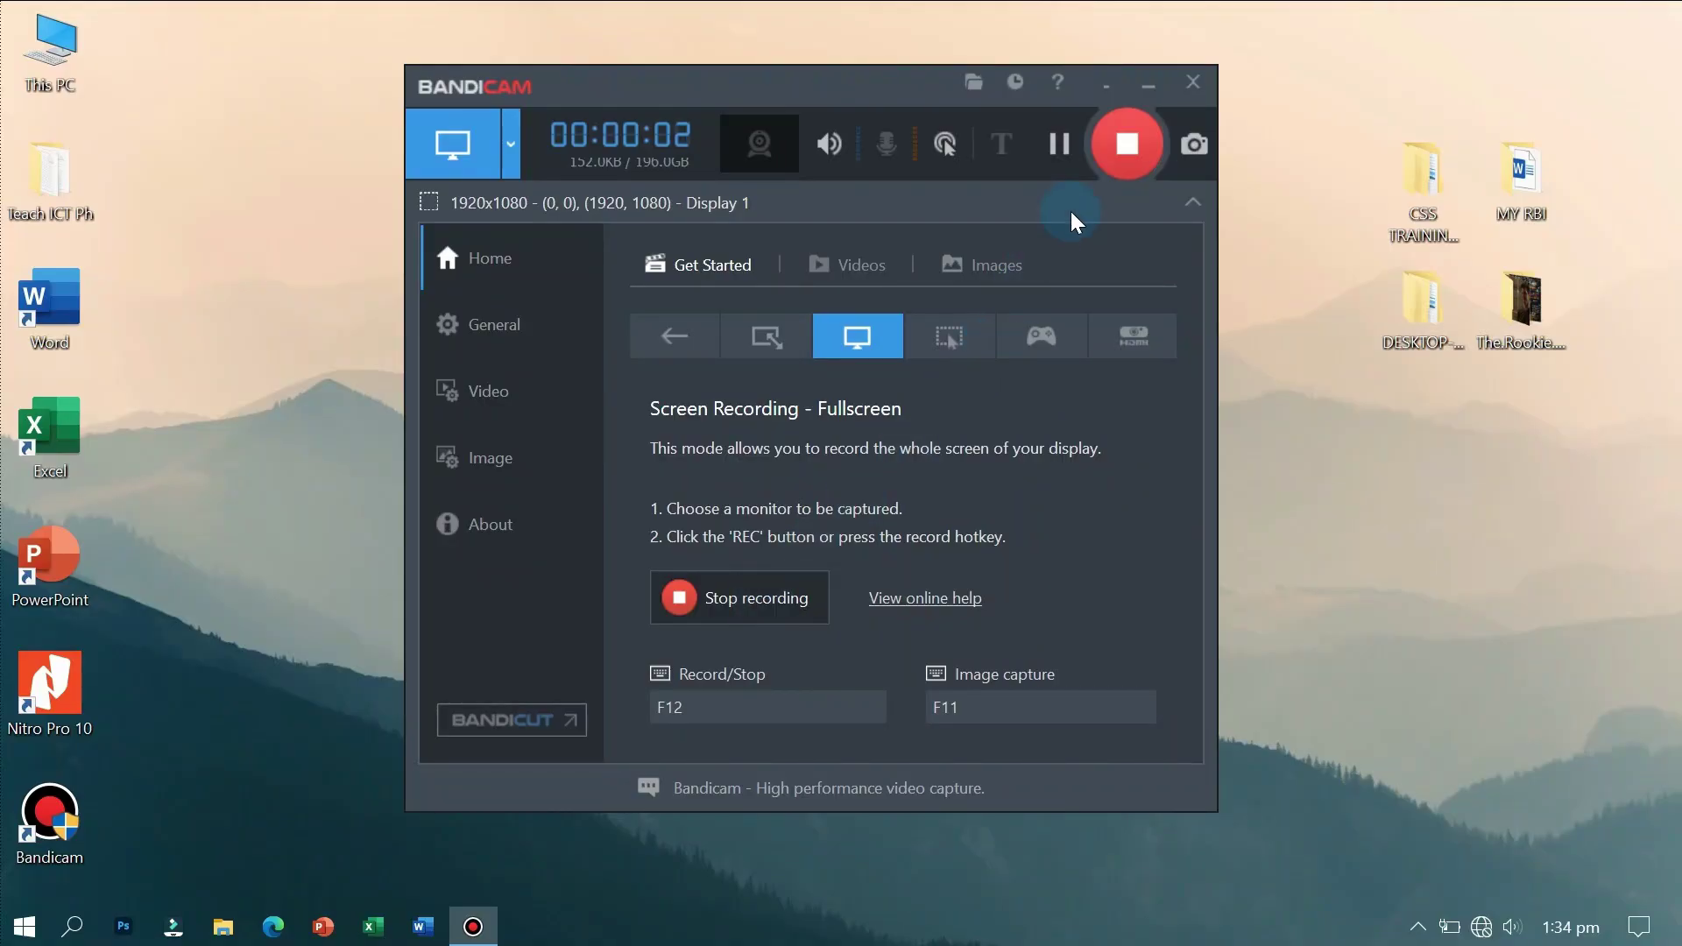
Minimize Bandicam, launch Word maximized, and create a new blank document
left_click(1149, 87)
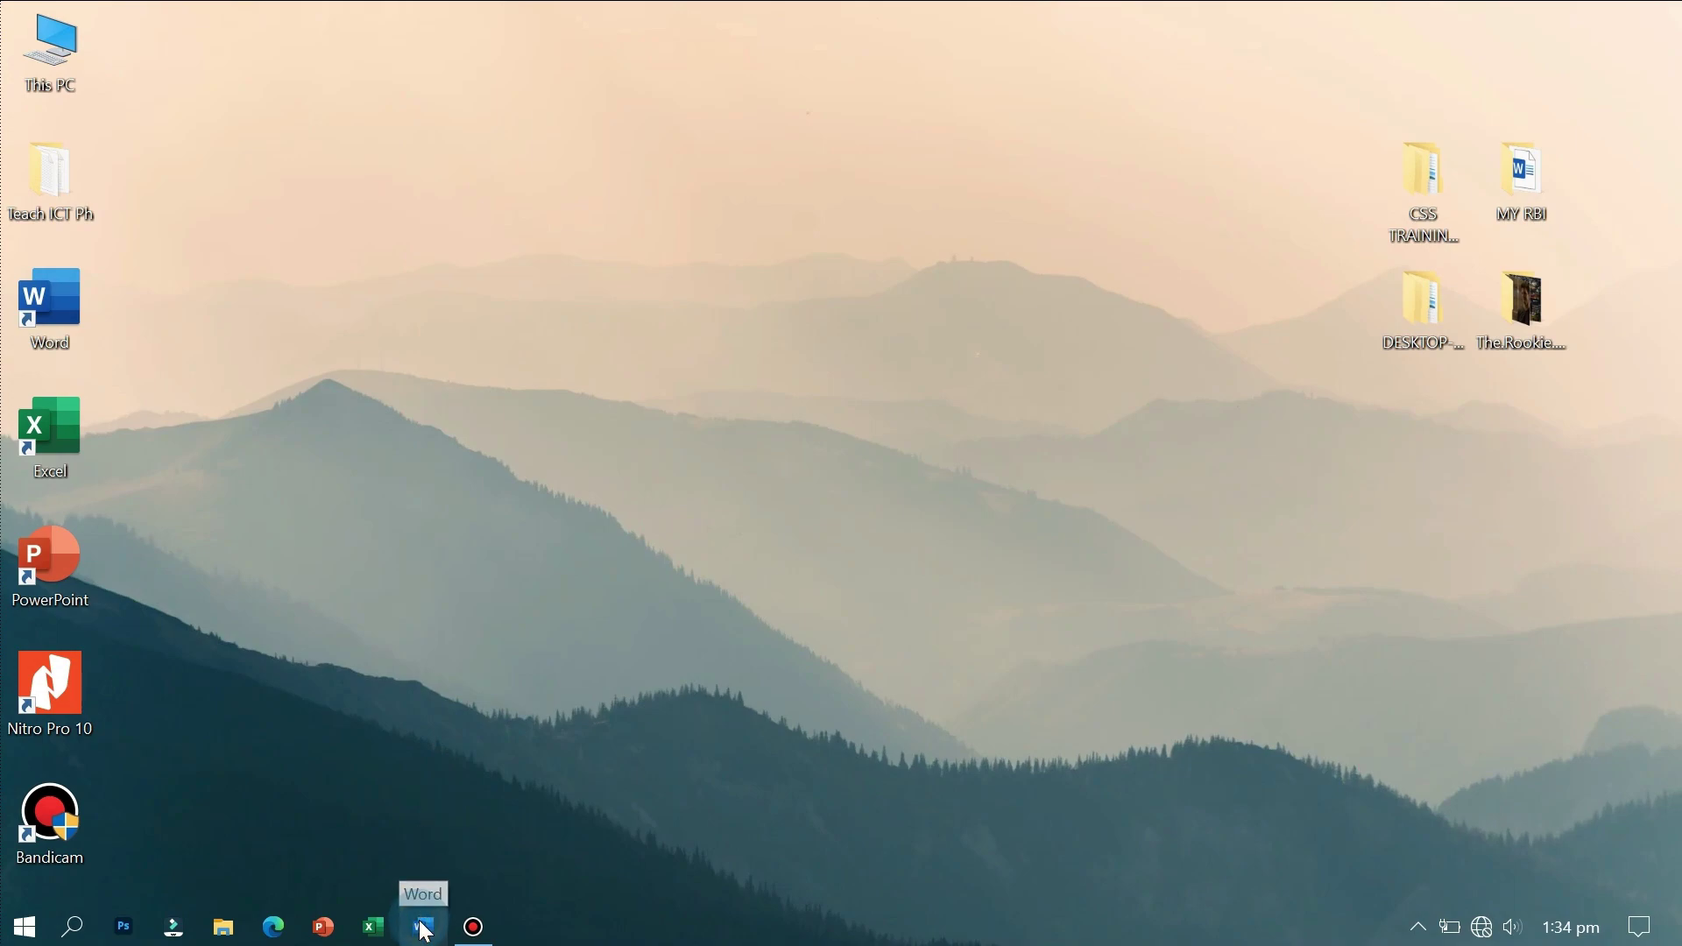
left_click(423, 929)
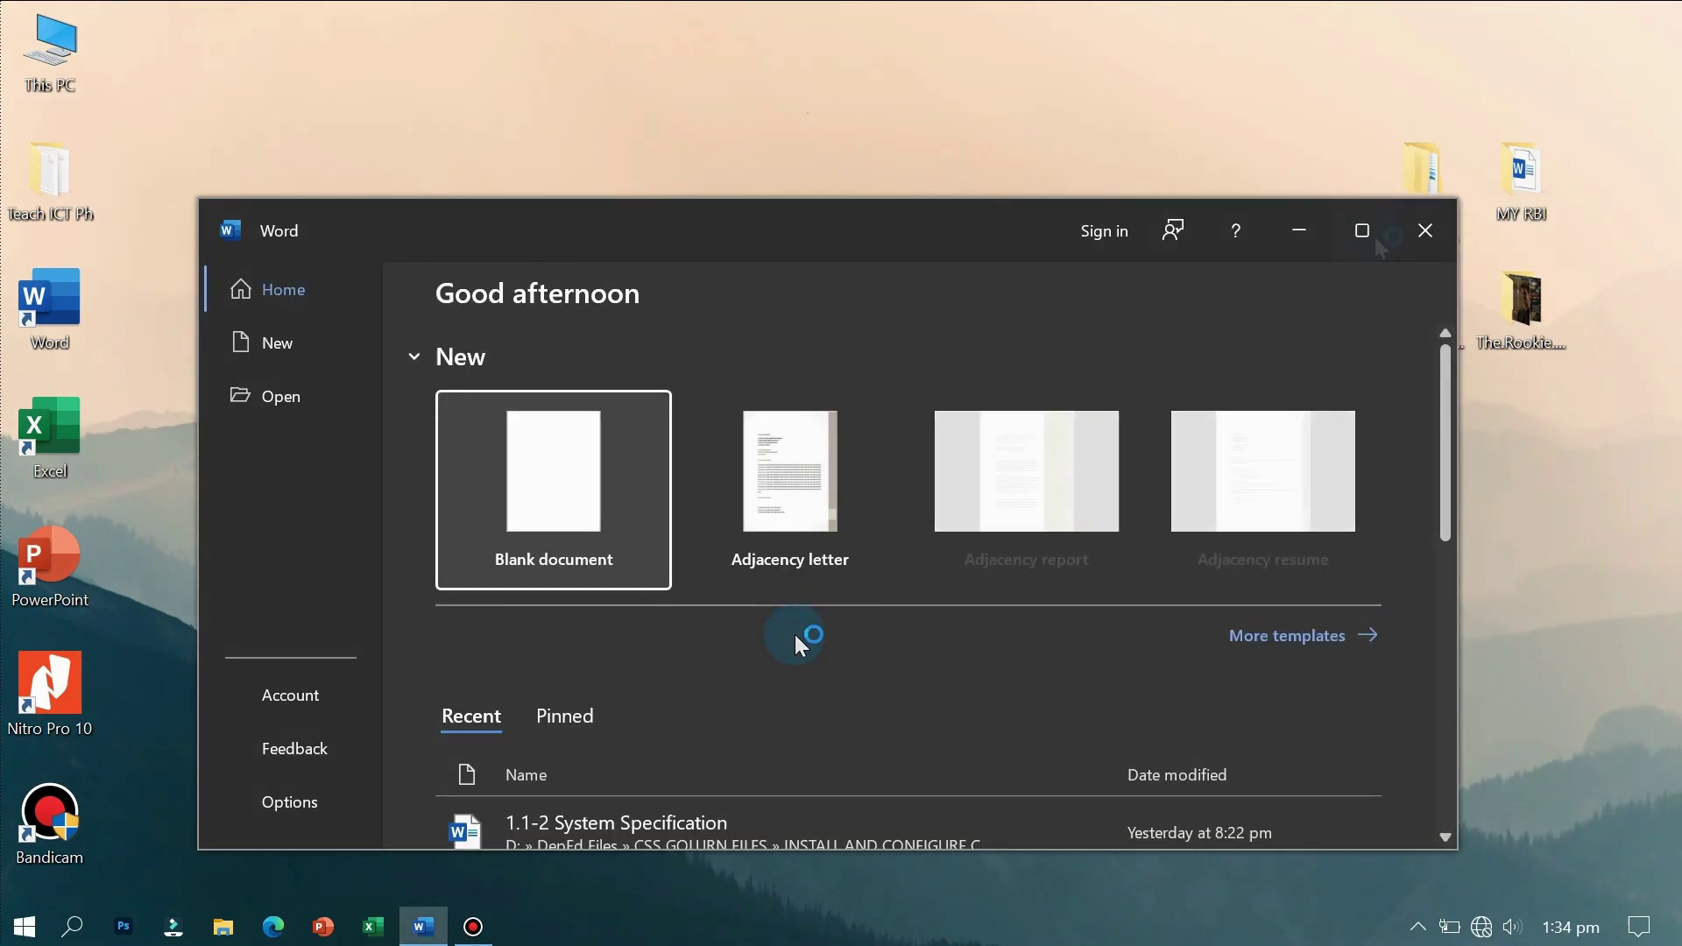
left_click(1365, 232)
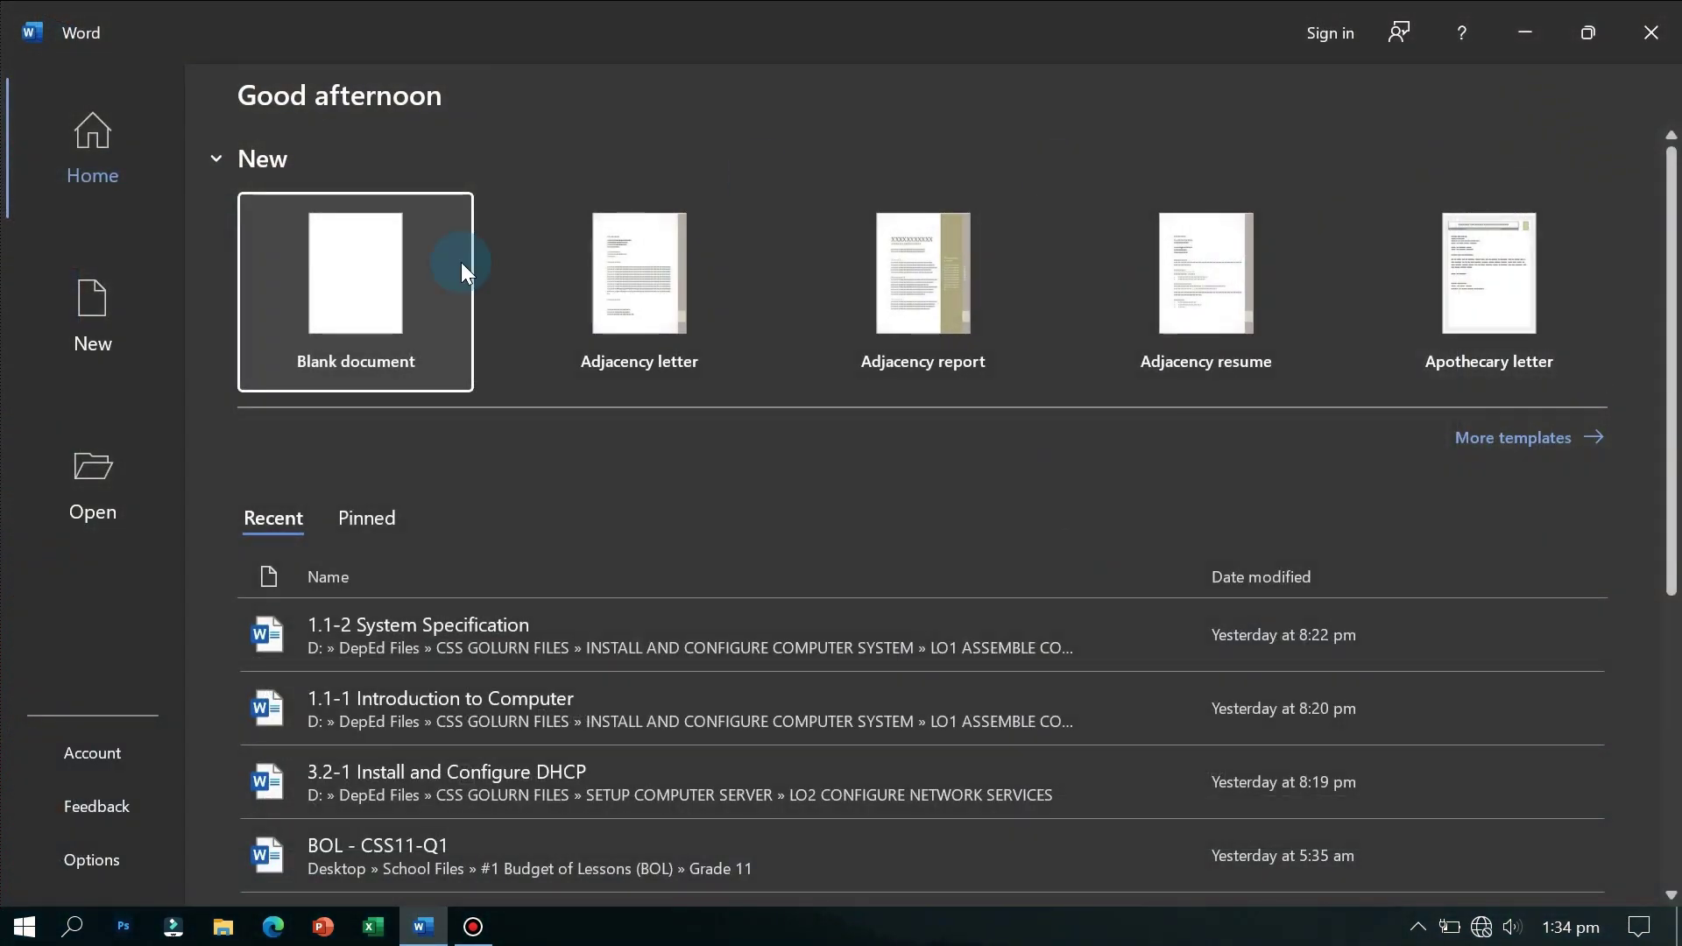
left_click(75, 156)
left_click(332, 269)
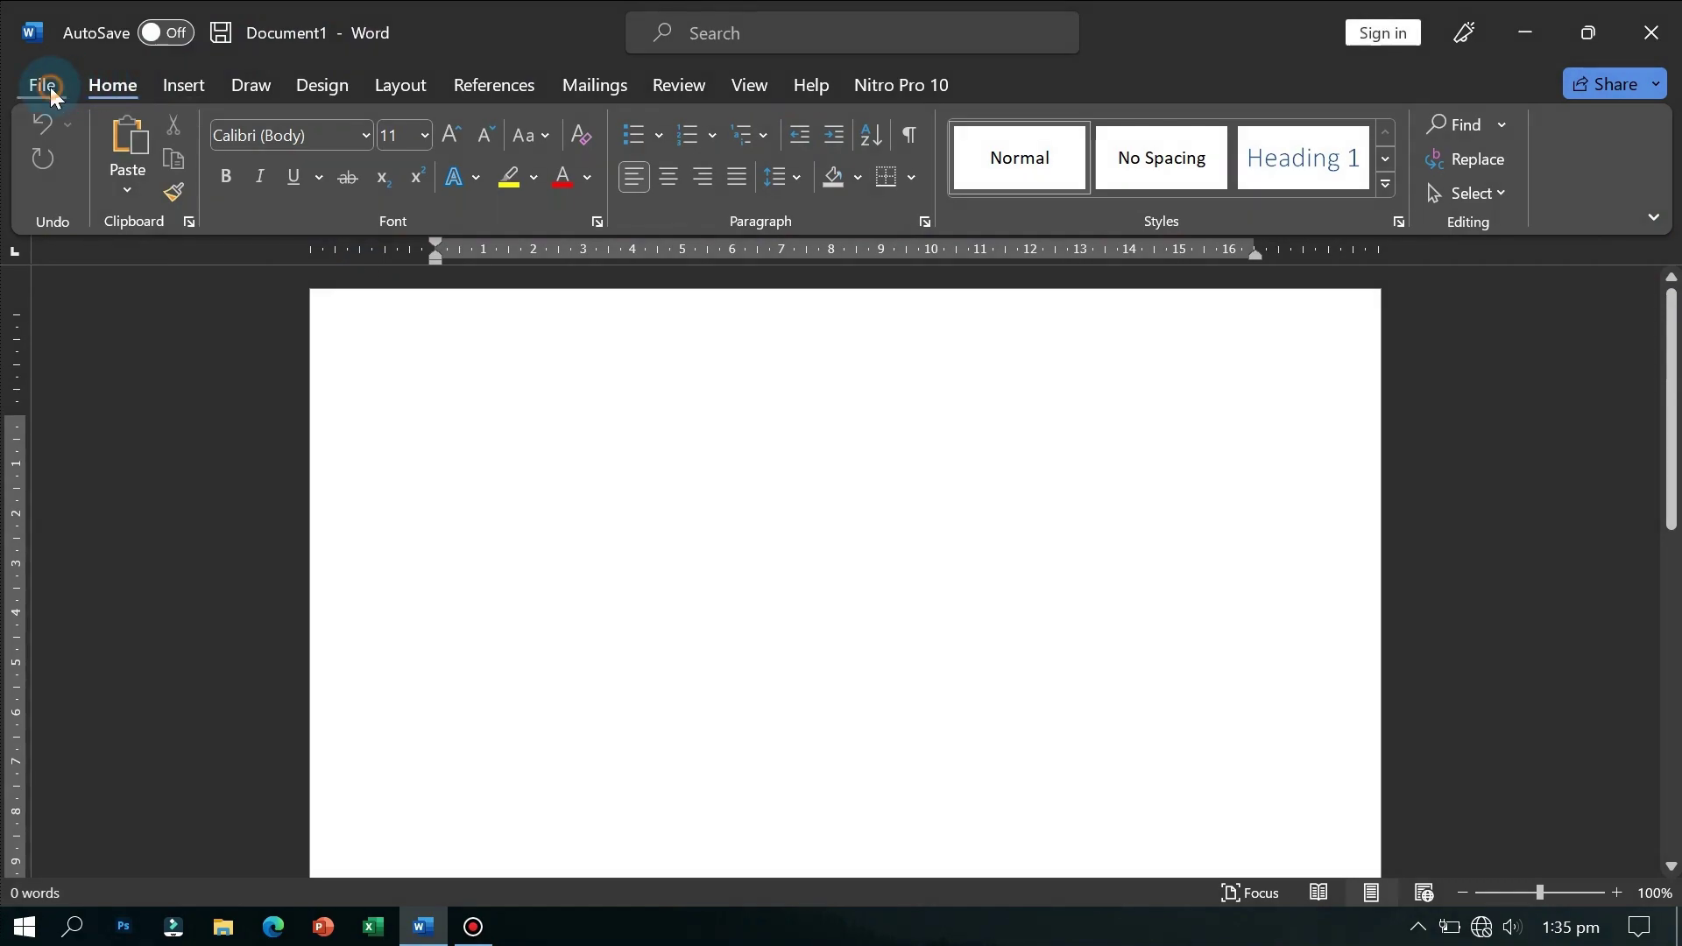
Open Word Options from the File backstage's More menu
left_click(51, 87)
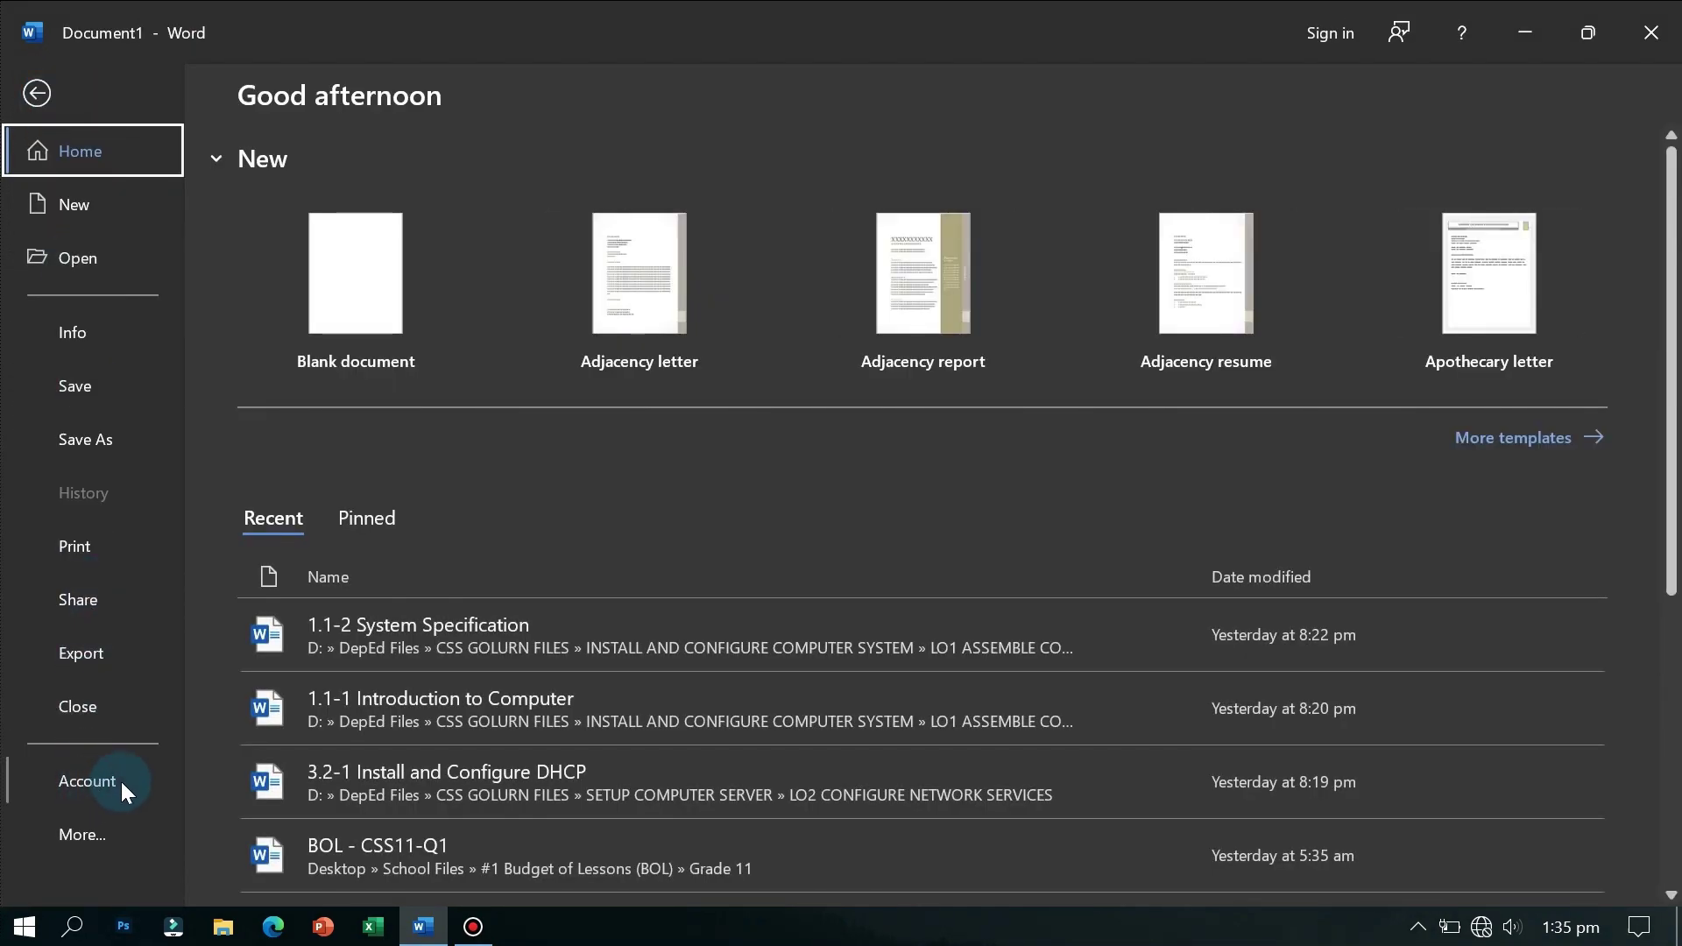
left_click(107, 832)
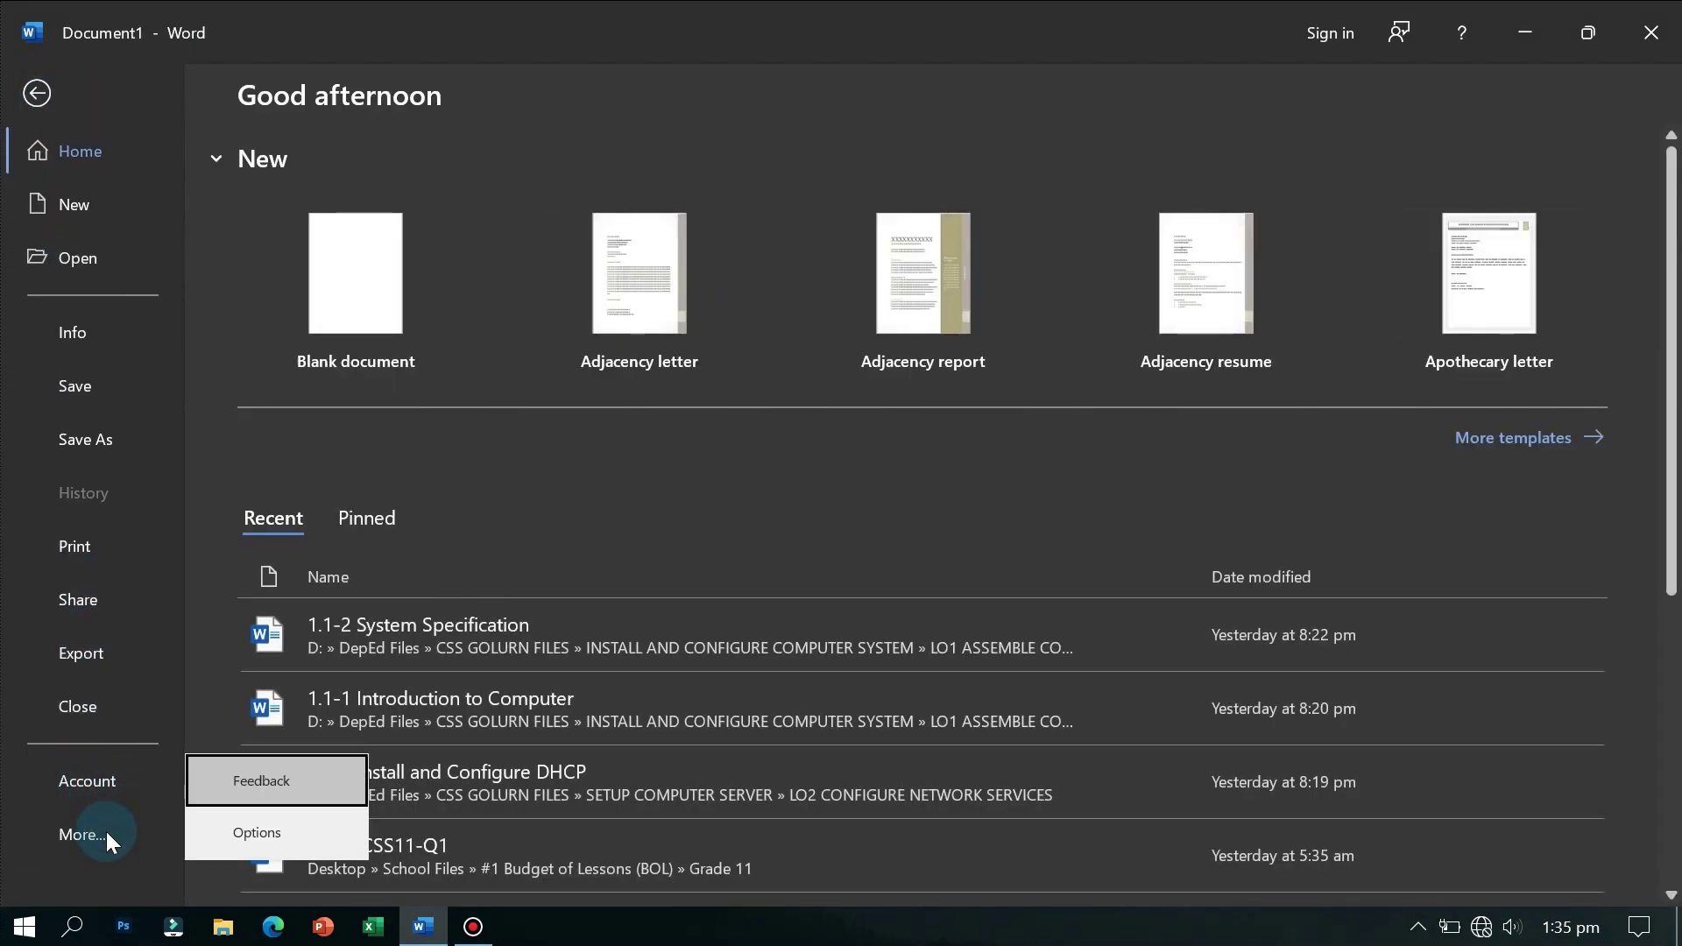
left_click(285, 838)
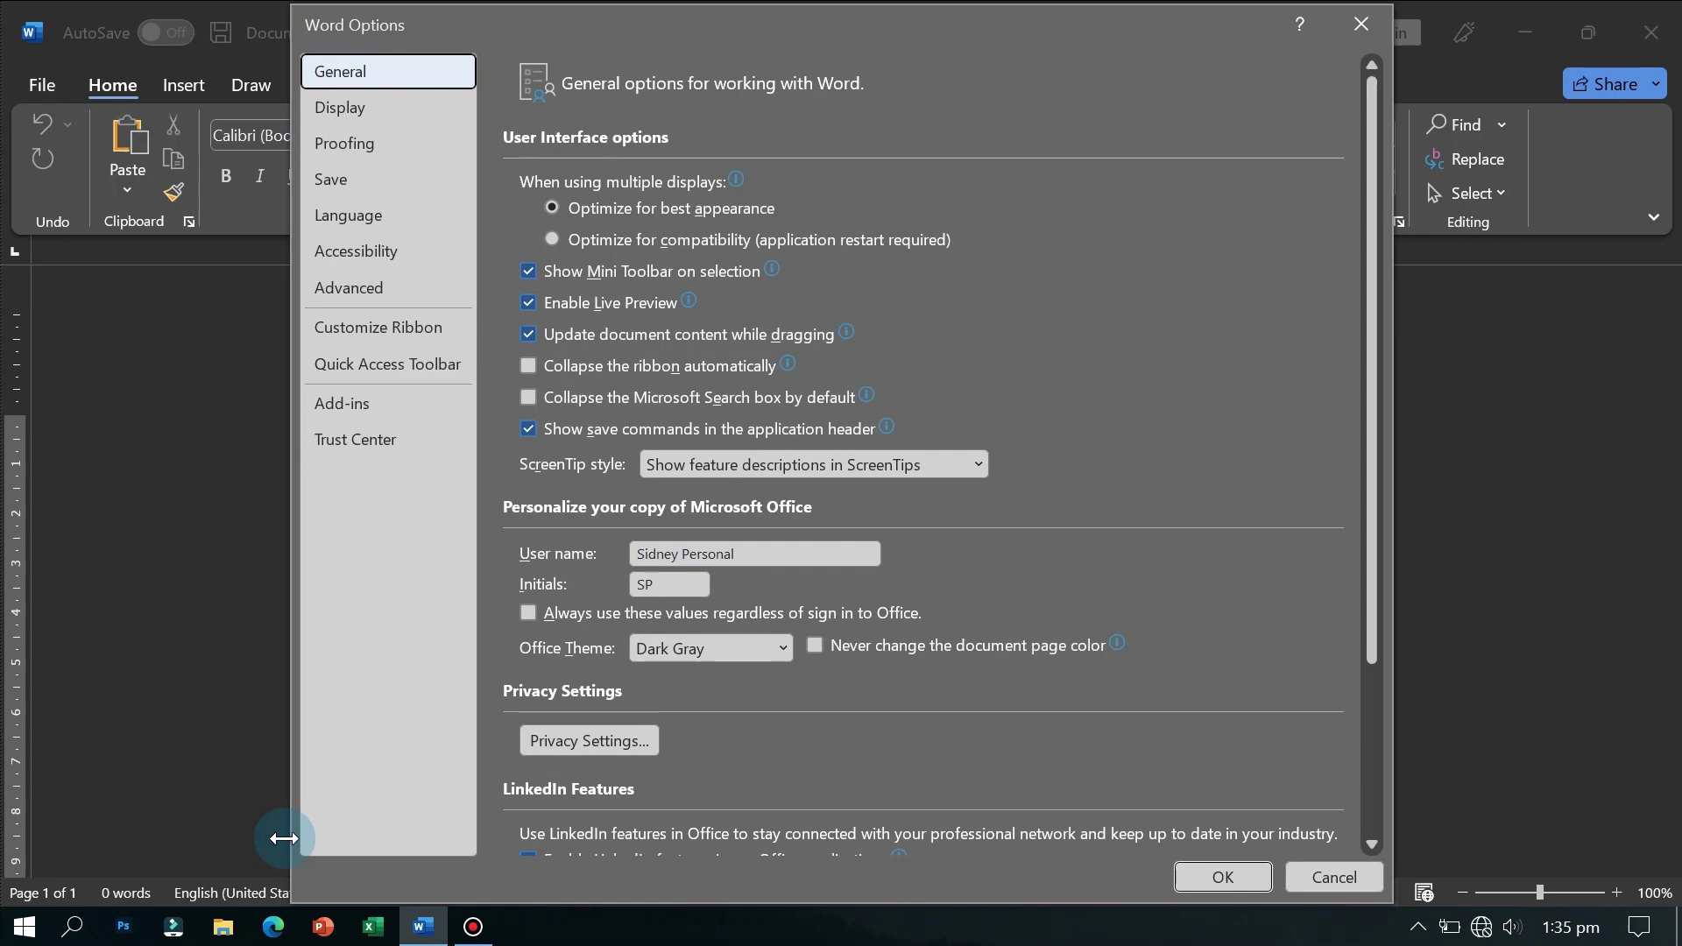
On the Display page, uncheck 'Print document properties' and confirm with OK
left_click(368, 106)
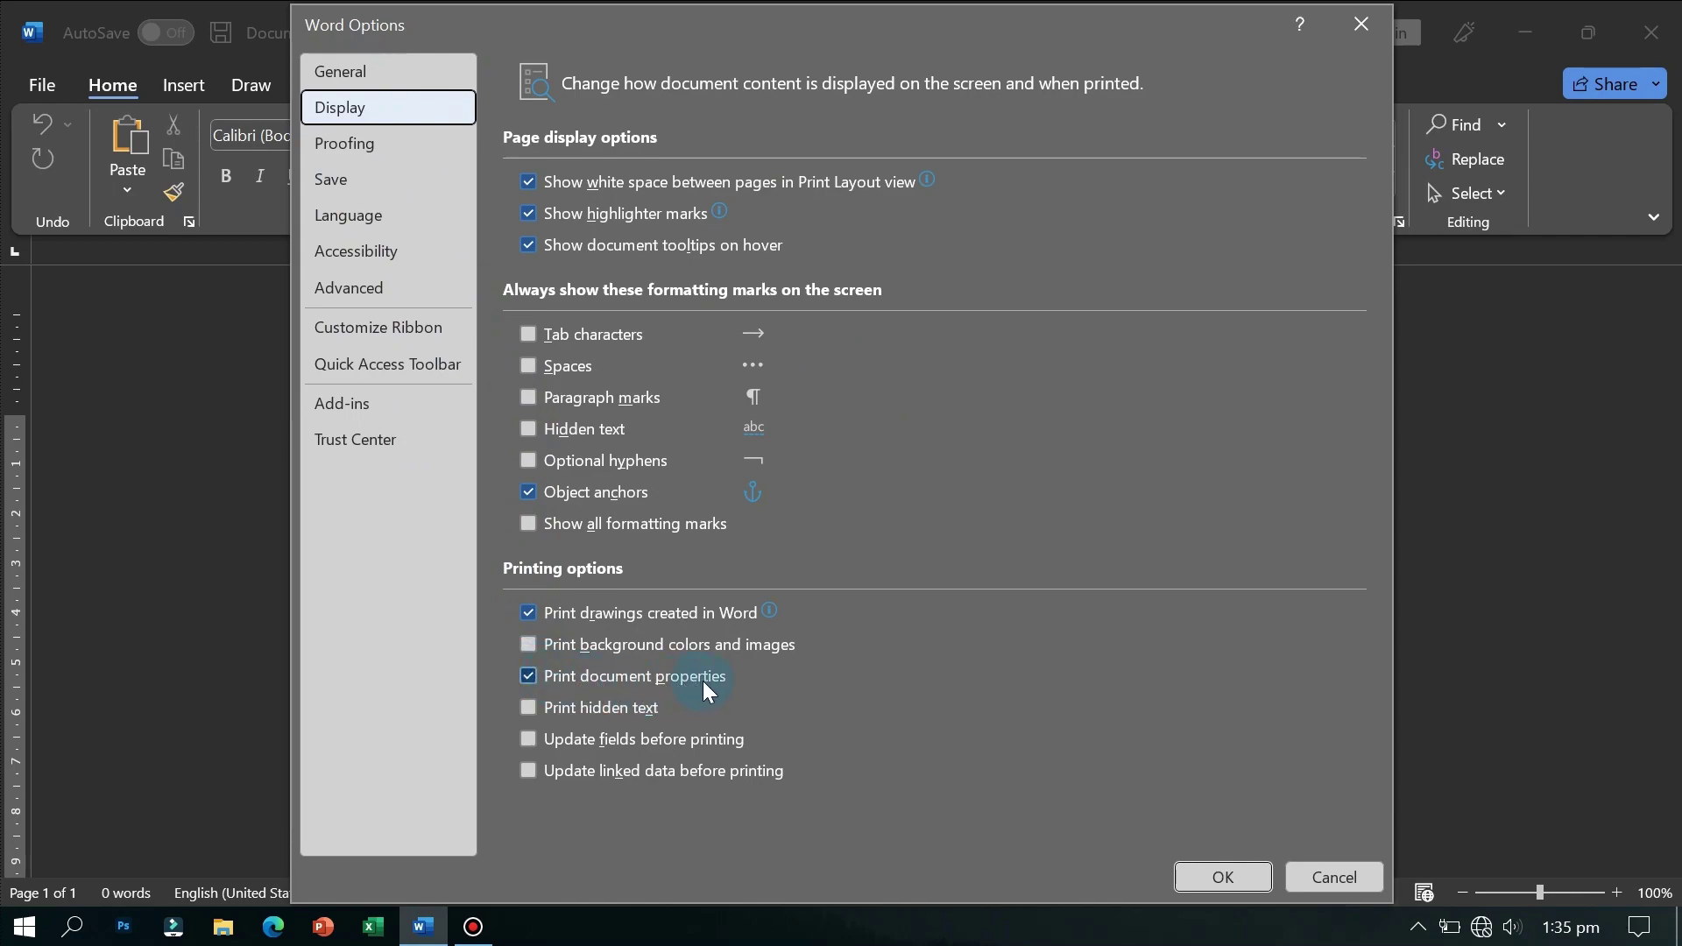
left_click(527, 677)
left_click(1196, 875)
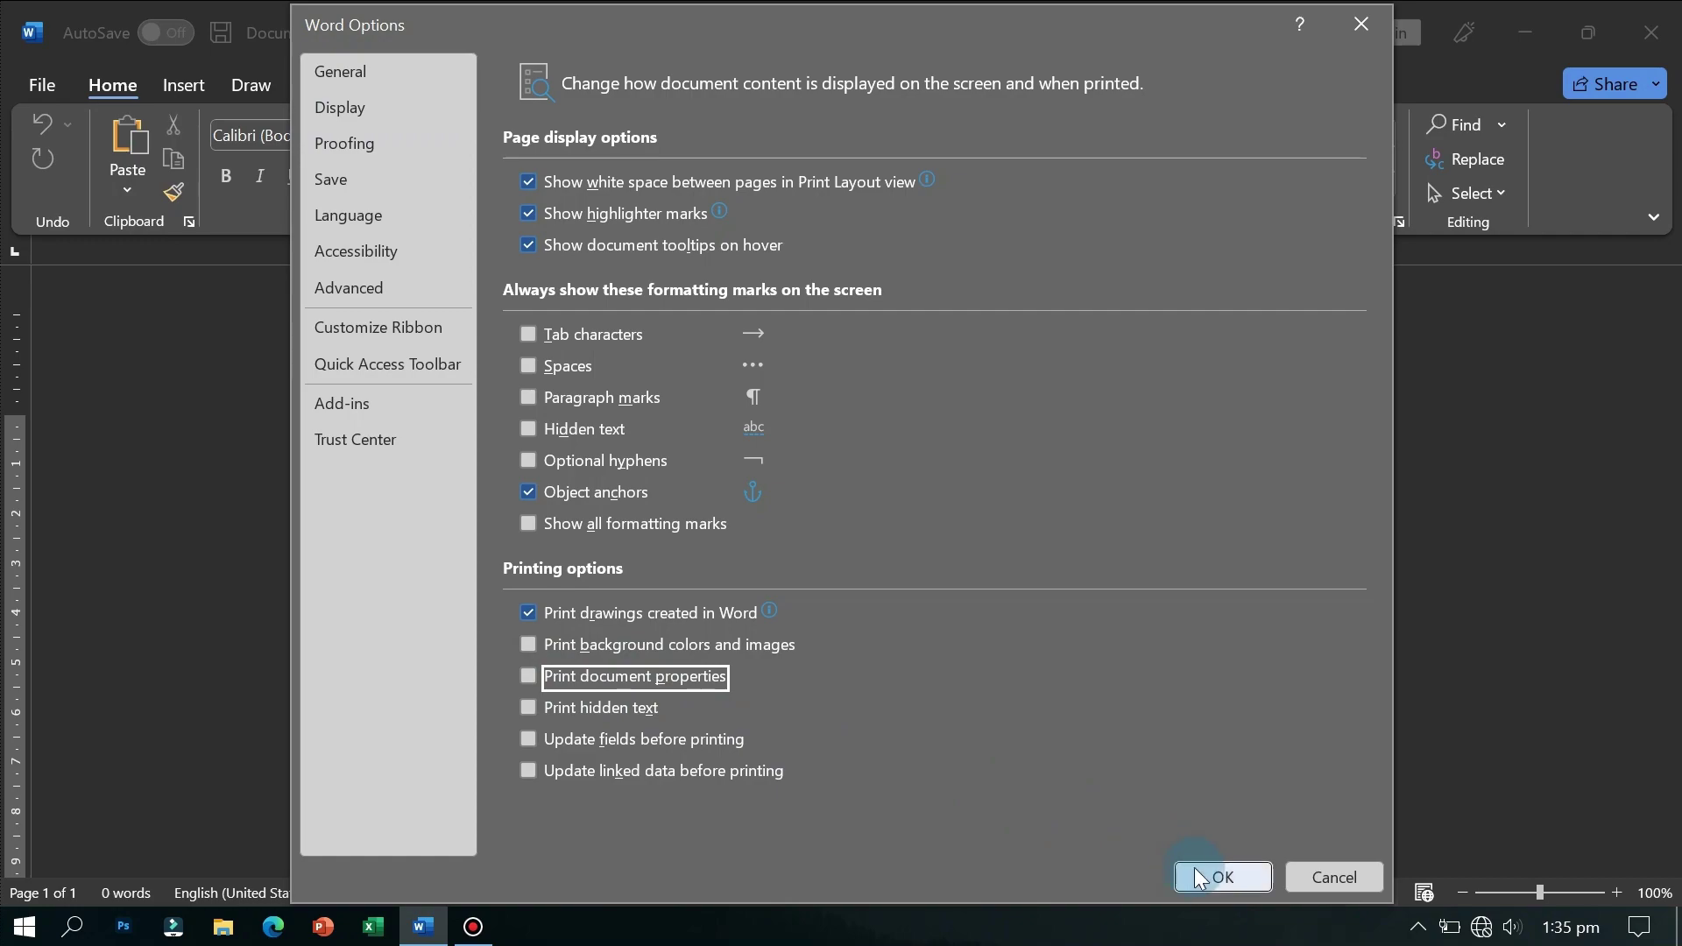
left_click(1203, 874)
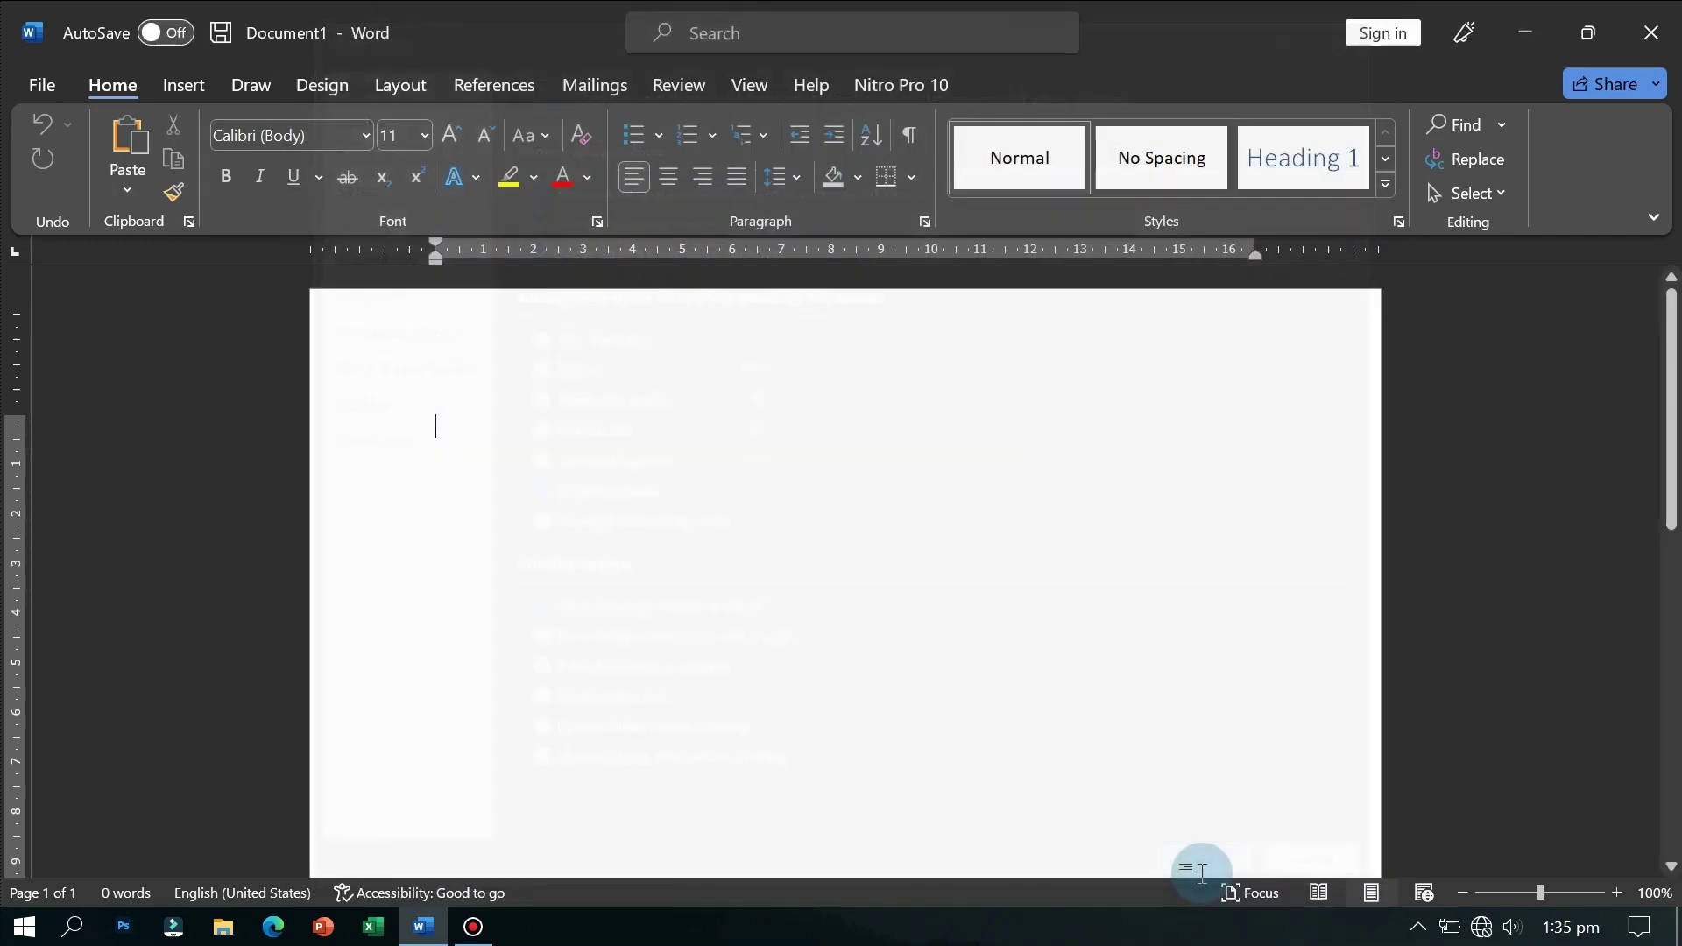